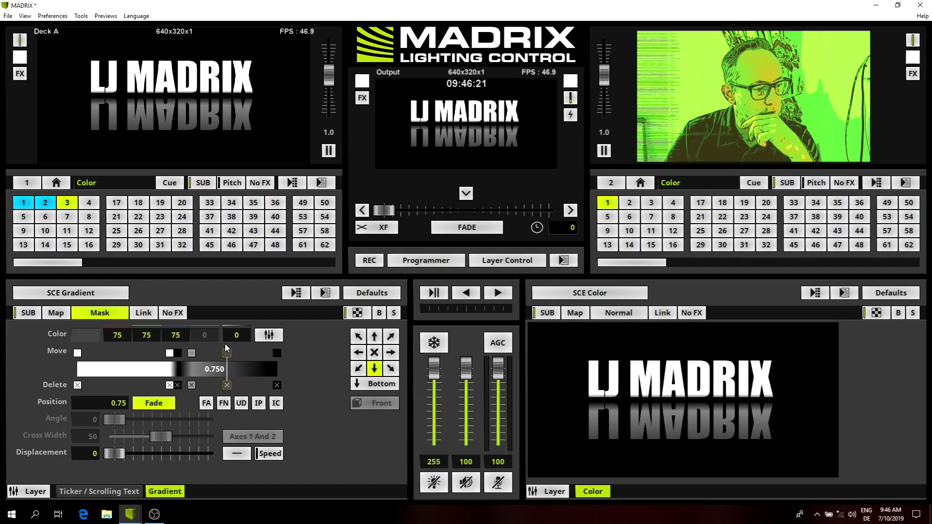
Pick grey, add a new stop on the SCE Gradient bar, and drag it to about 0.57.
click(85, 336)
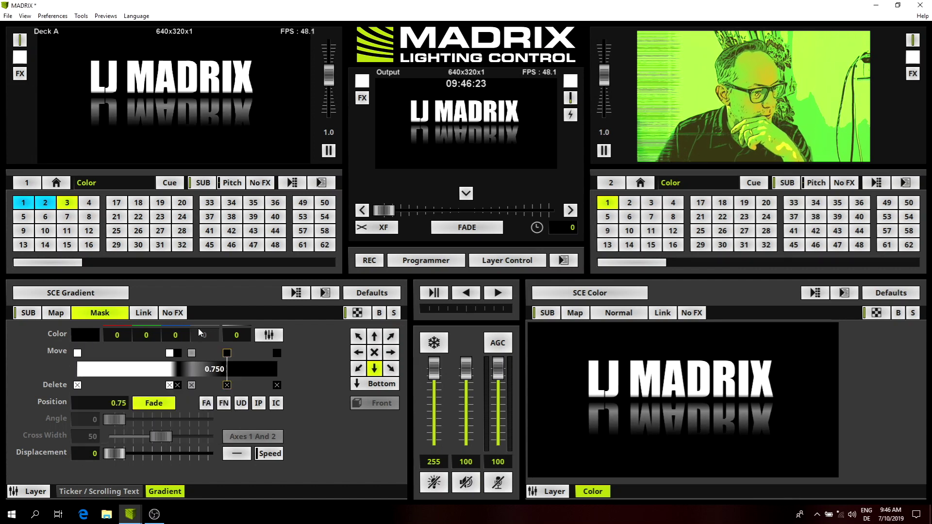
click(240, 353)
mouse_move(240, 350)
mouse_down()
mouse_move(194, 350)
mouse_move(238, 350)
mouse_move(250, 393)
mouse_up()
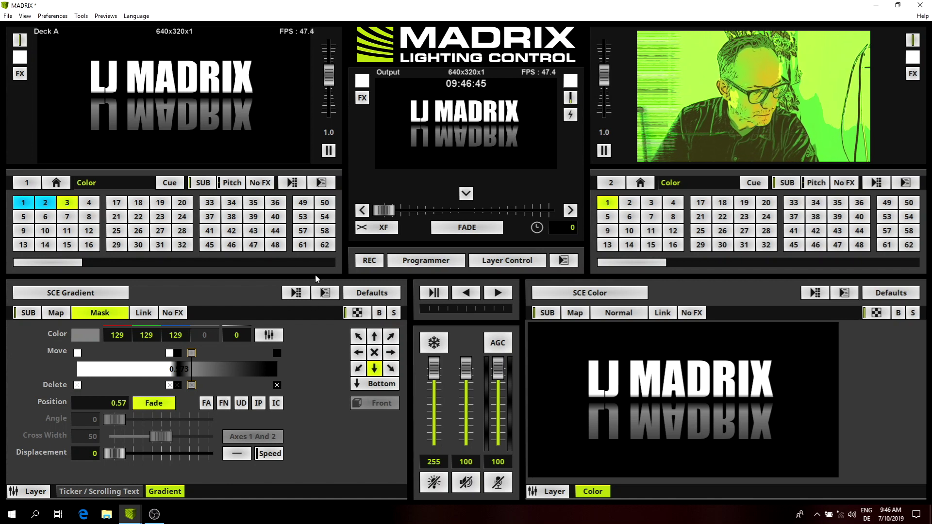
right_click(299, 296)
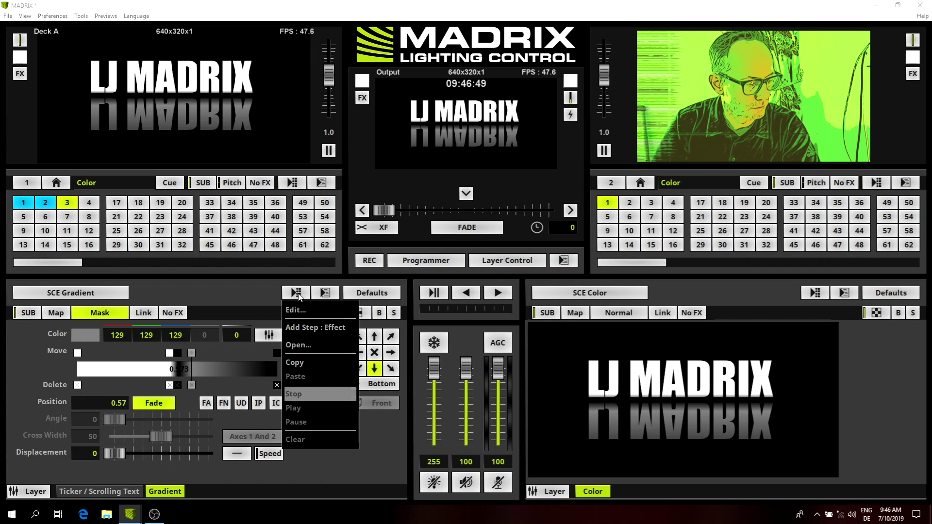
click(297, 311)
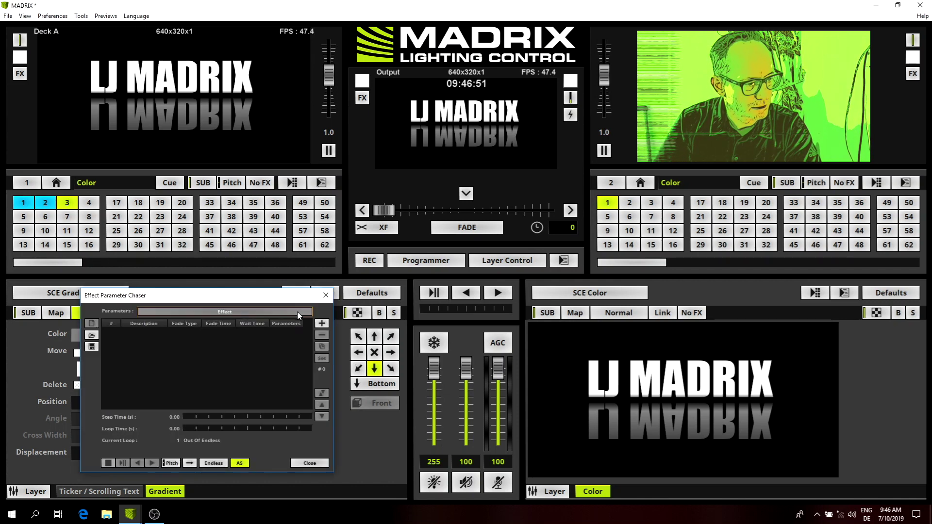
drag(198, 301, 461, 37)
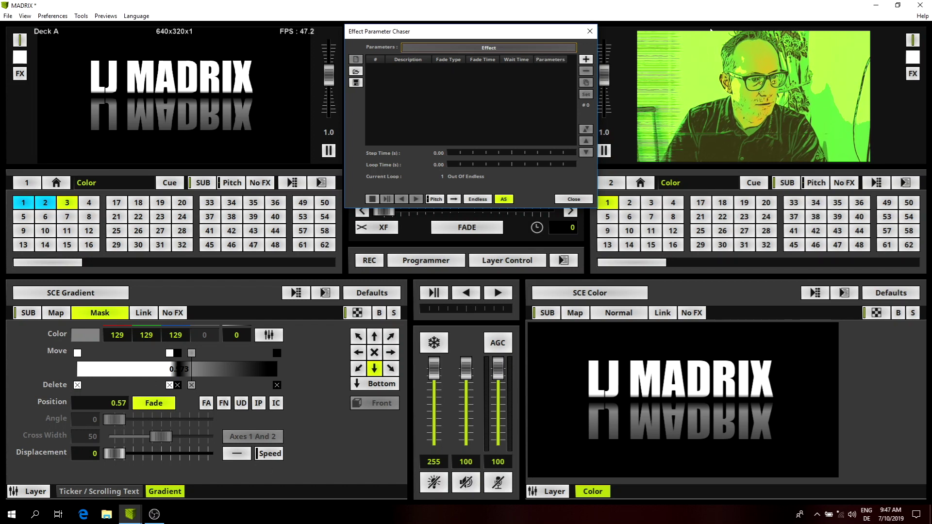
click(591, 31)
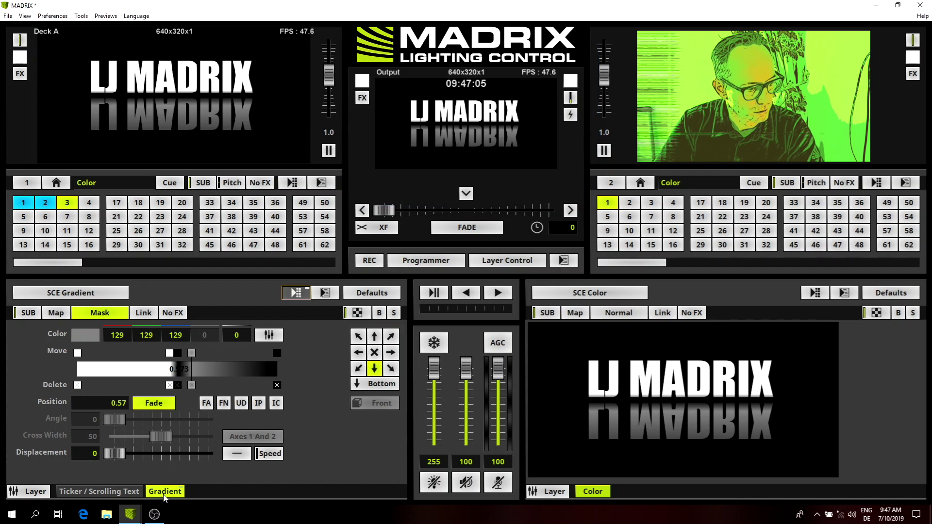
From the Ticker / Scrolling Text layer, open the Effect Parameter Chaser editor and move it near the top.
click(89, 491)
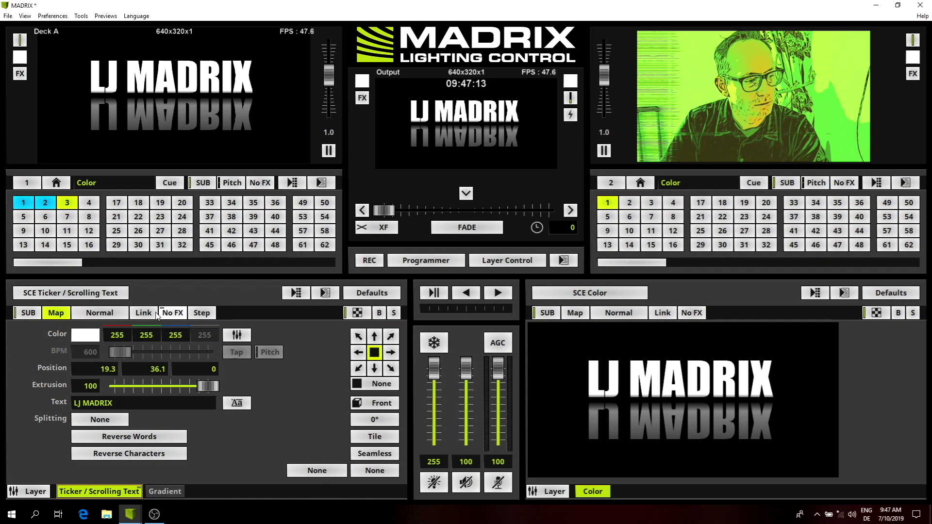
click(296, 293)
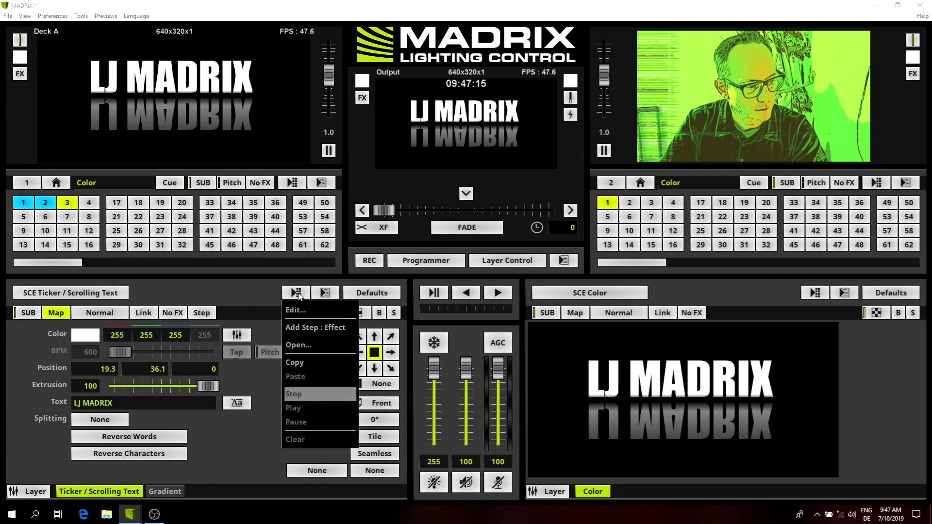
click(312, 311)
drag(286, 299, 553, 53)
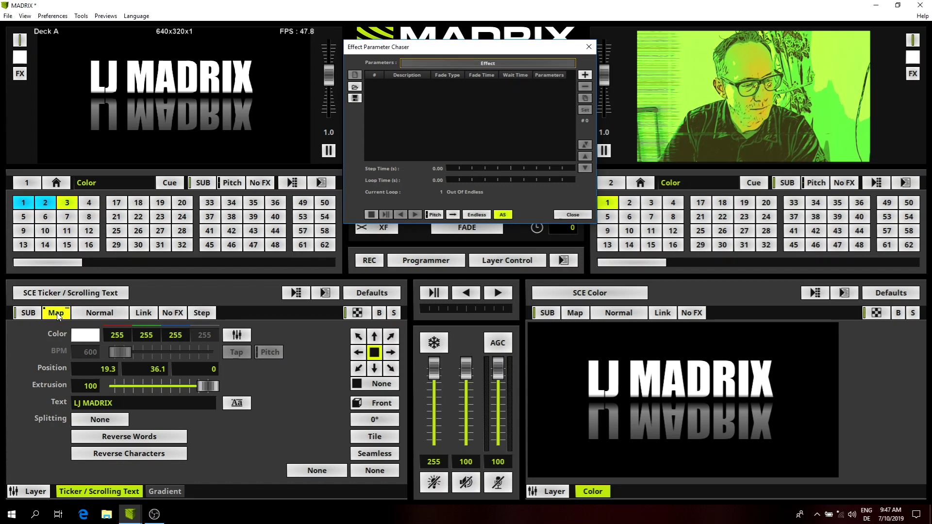
click(532, 65)
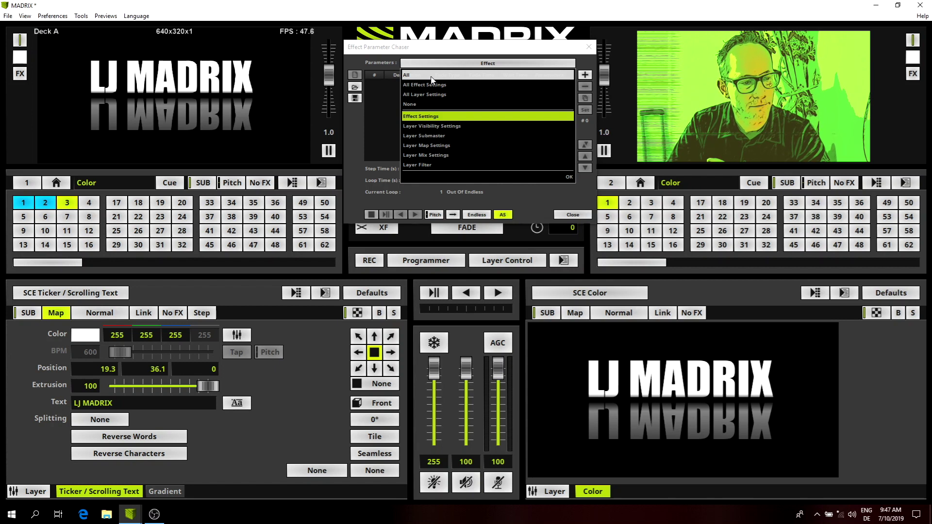
click(569, 176)
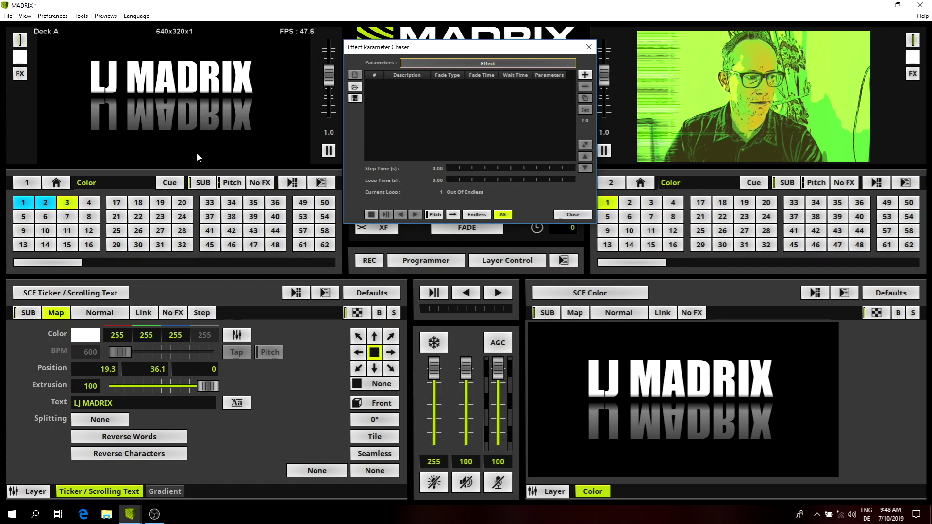
Add a chaser step capturing the current text position and name it 'FINAL POSITION'.
click(585, 75)
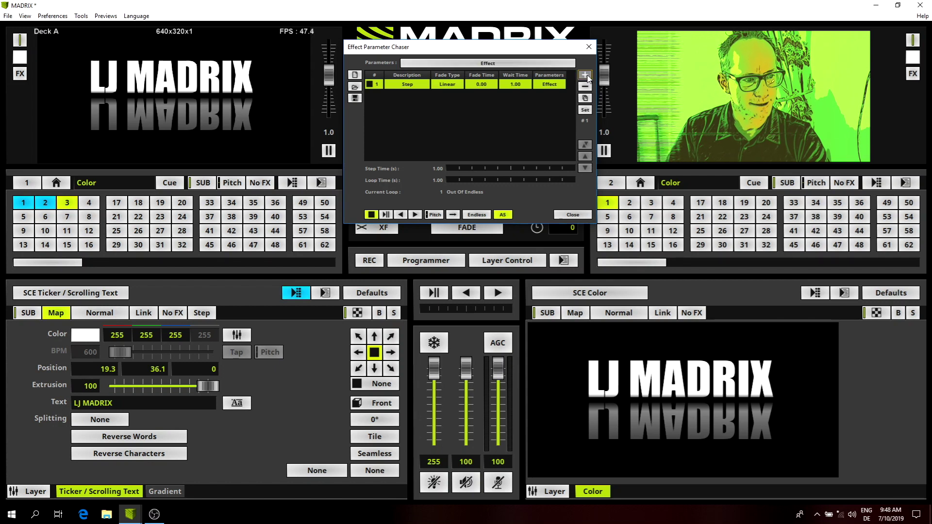
double_click(422, 86)
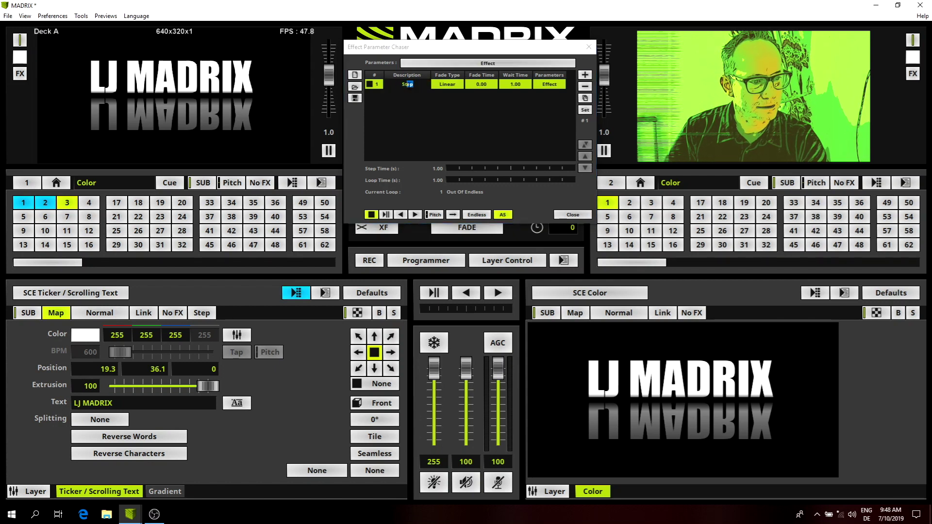
text(F)
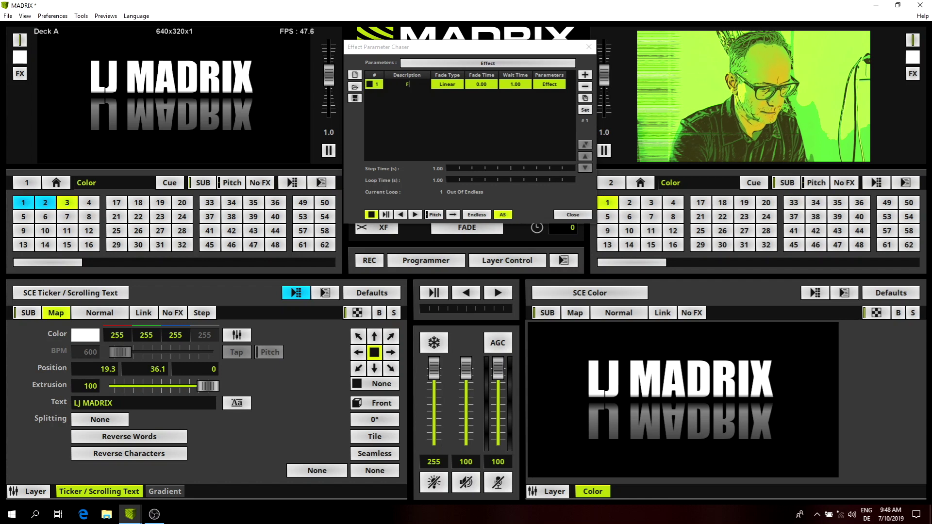
text(INAL POSIT)
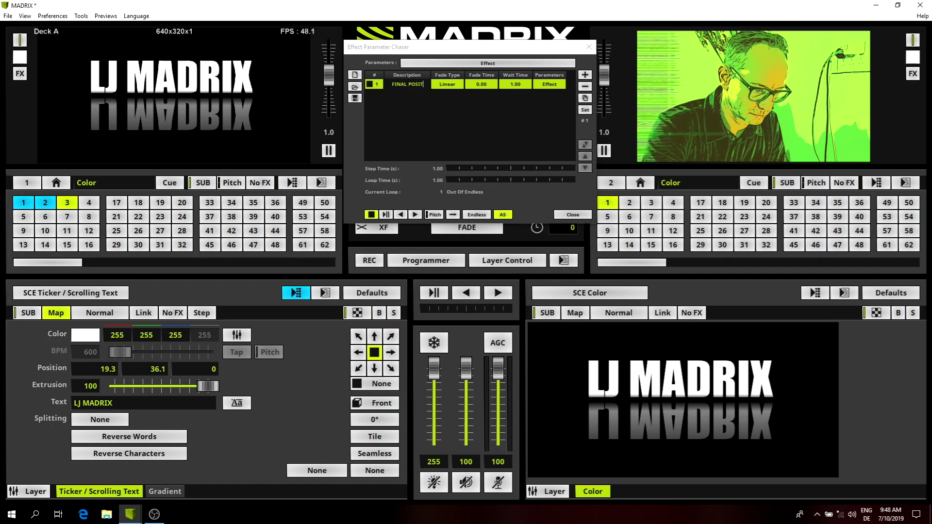
text(ION)
key(Return)
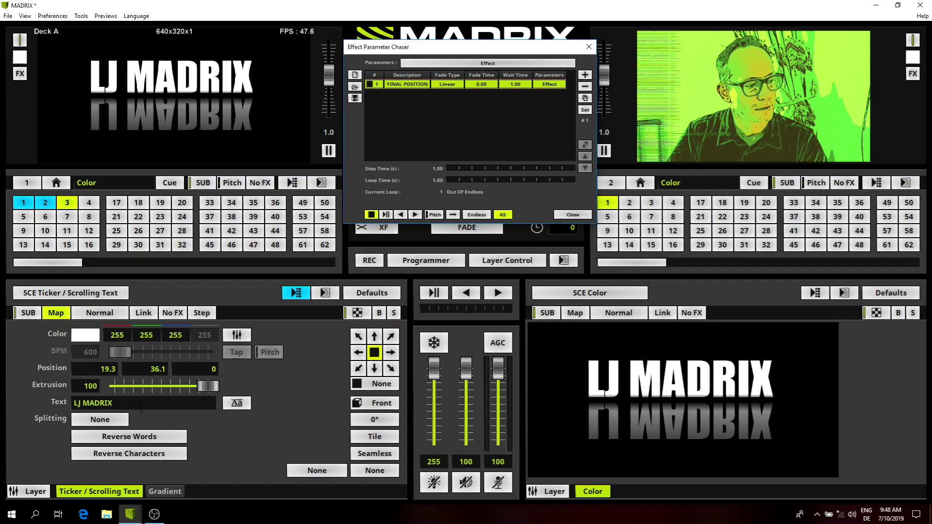
Move the text off-screen with Position Y -60.5 and capture it as a new chaser step.
double_click(144, 370)
text(35.)
key(Return)
text(31.1)
key(Return)
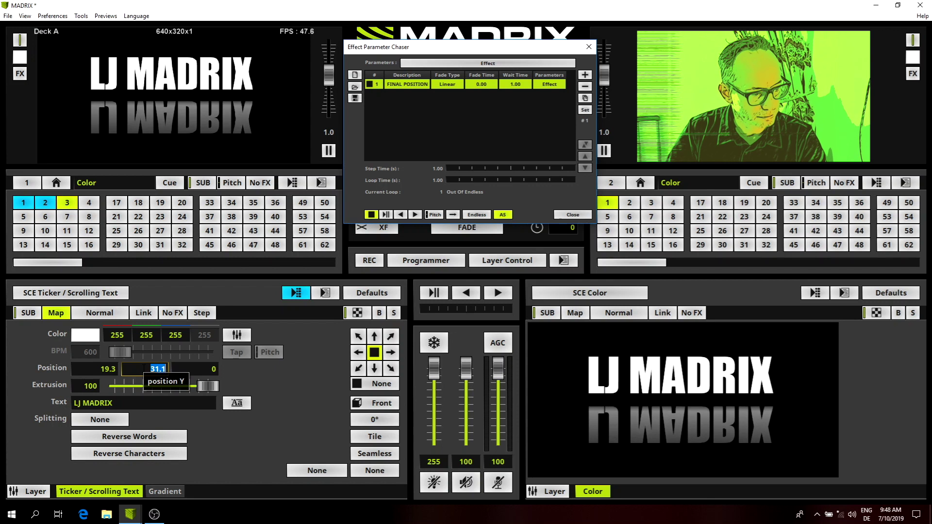
key(BackSpace)
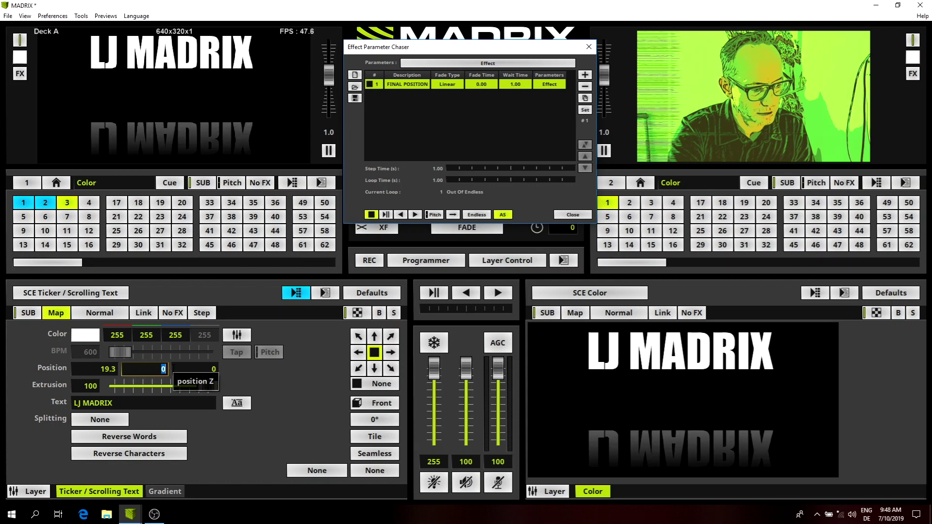
text(60)
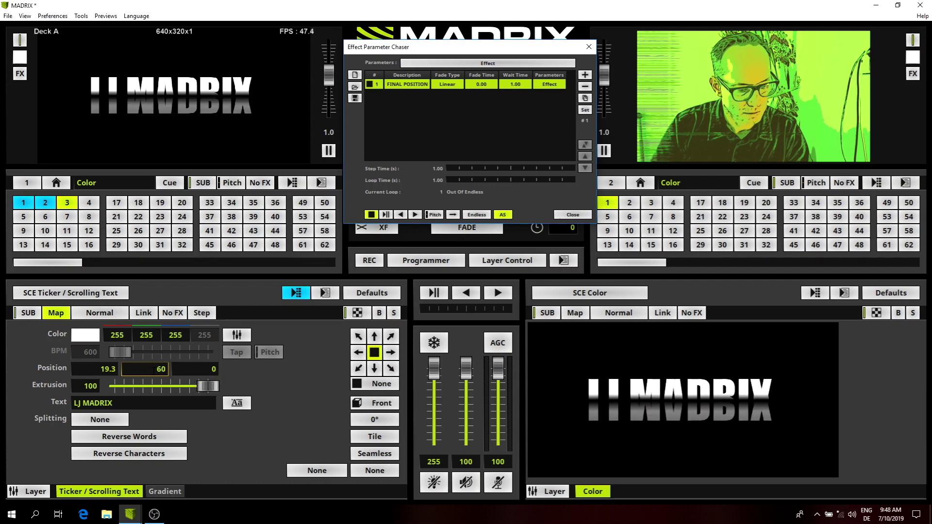
text(-)
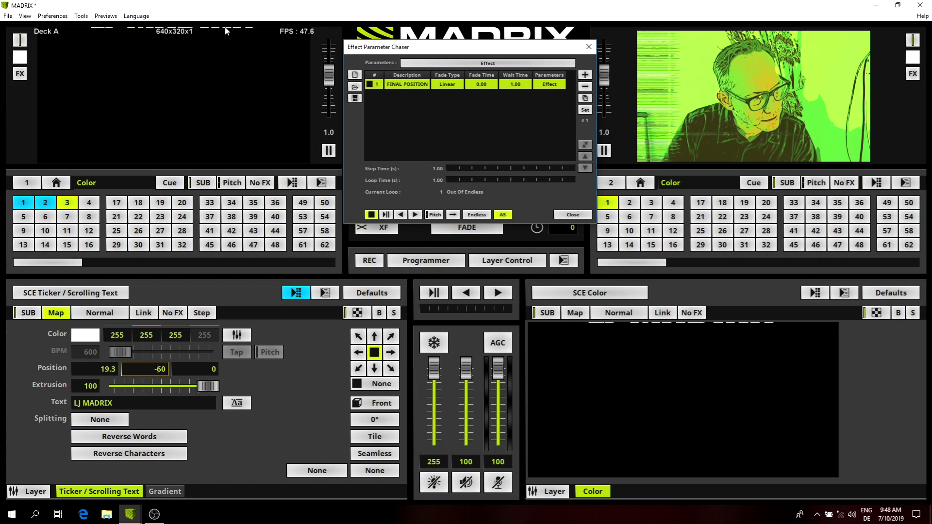
text(.4)
key(Return)
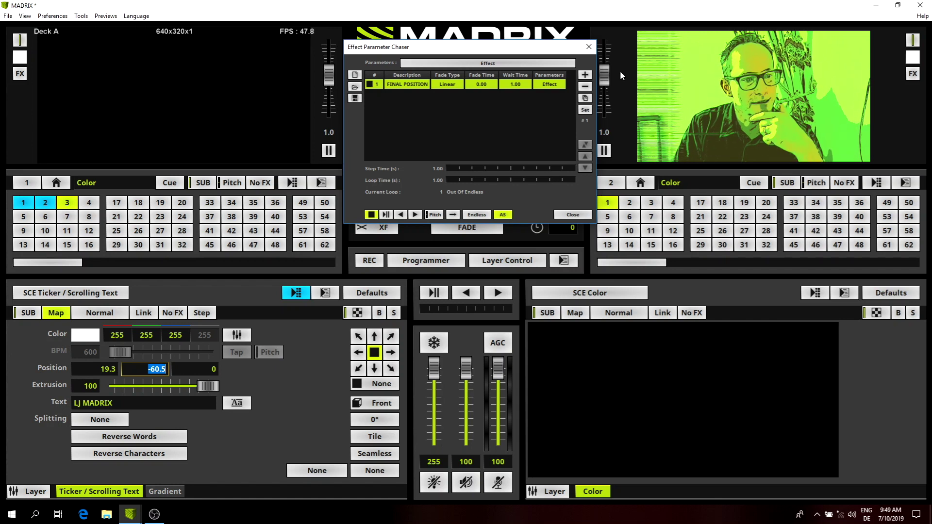
click(585, 75)
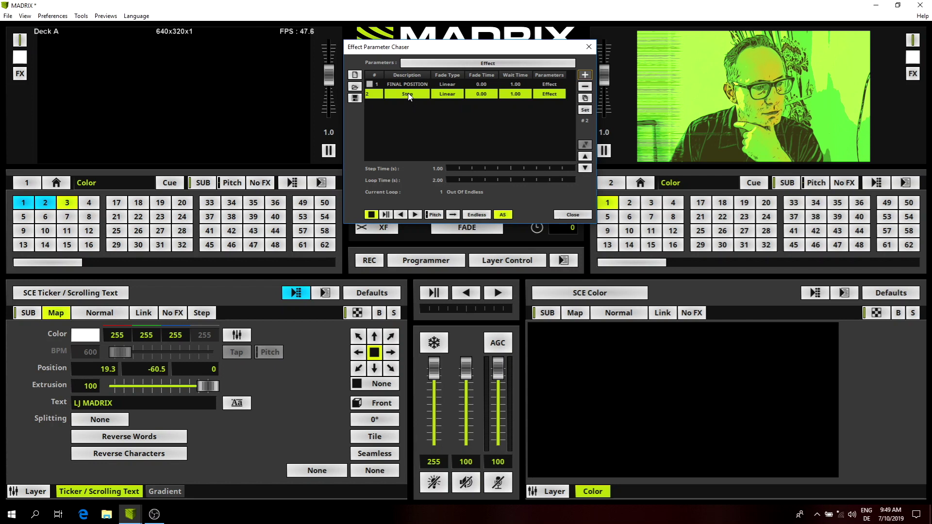
Name the second step 'UPPER POSITION' and move it up to become step 1.
double_click(408, 96)
text(uPPER P)
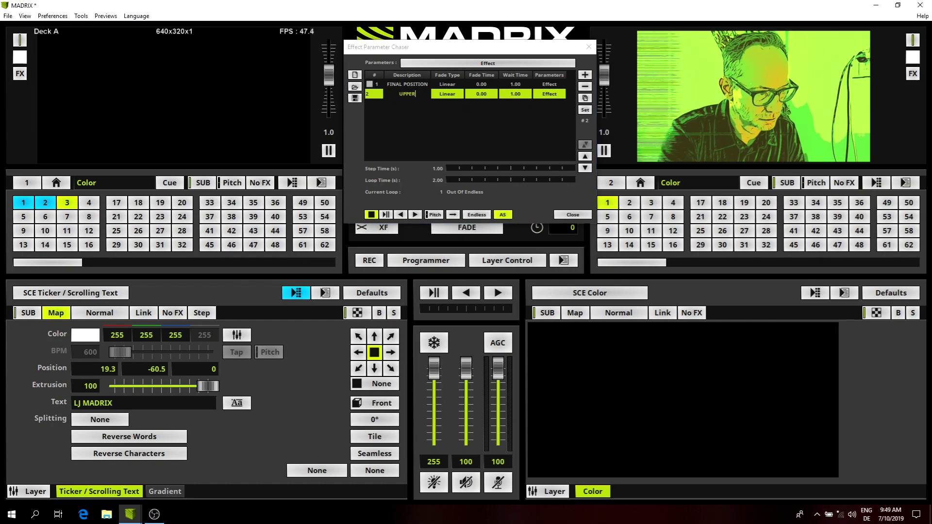
text(OSI)
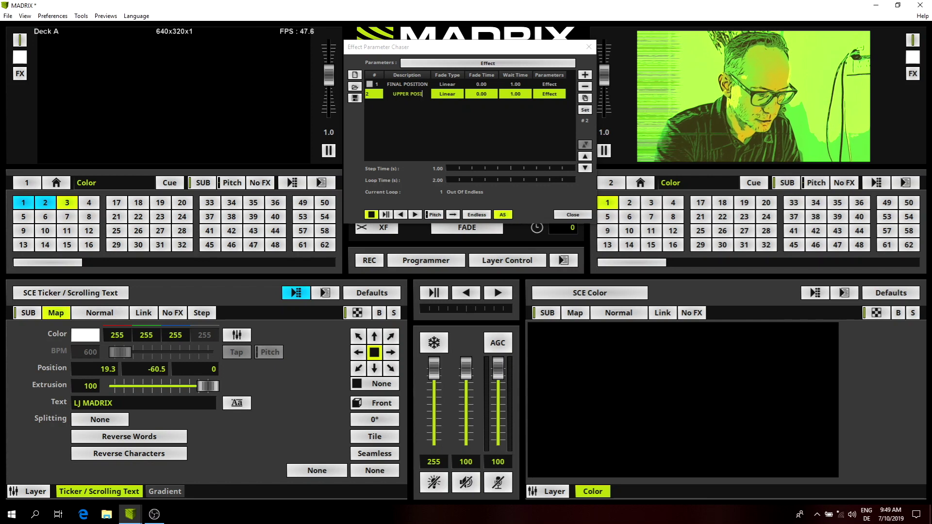
text(TION)
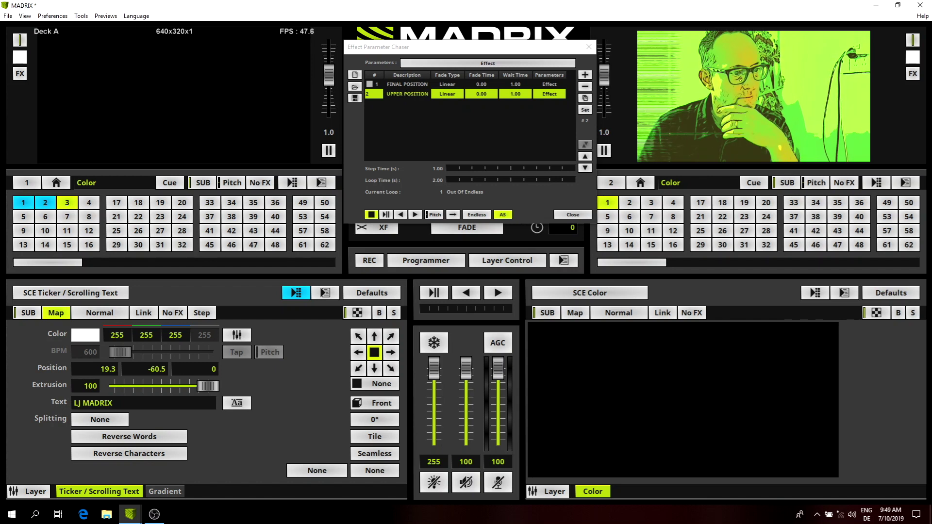
click(586, 157)
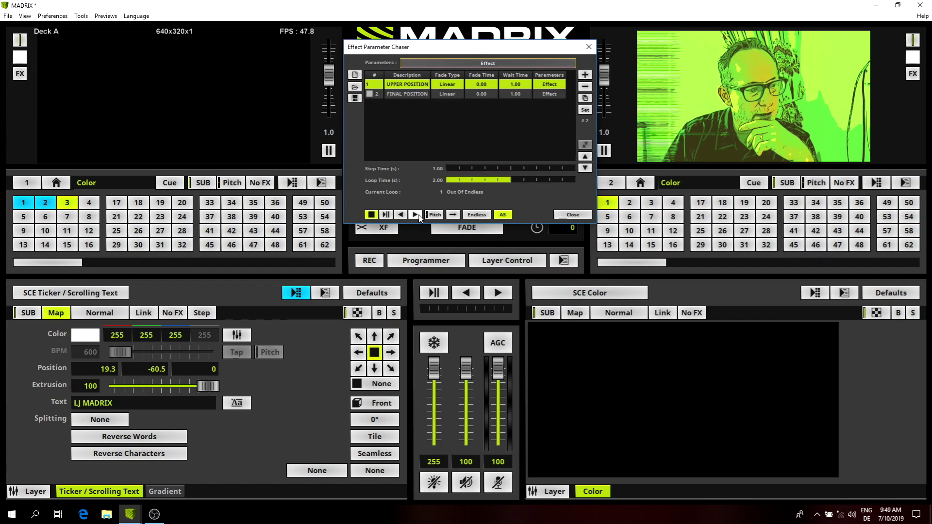
Run the chaser briefly from step 1, then pause it.
click(375, 87)
click(376, 87)
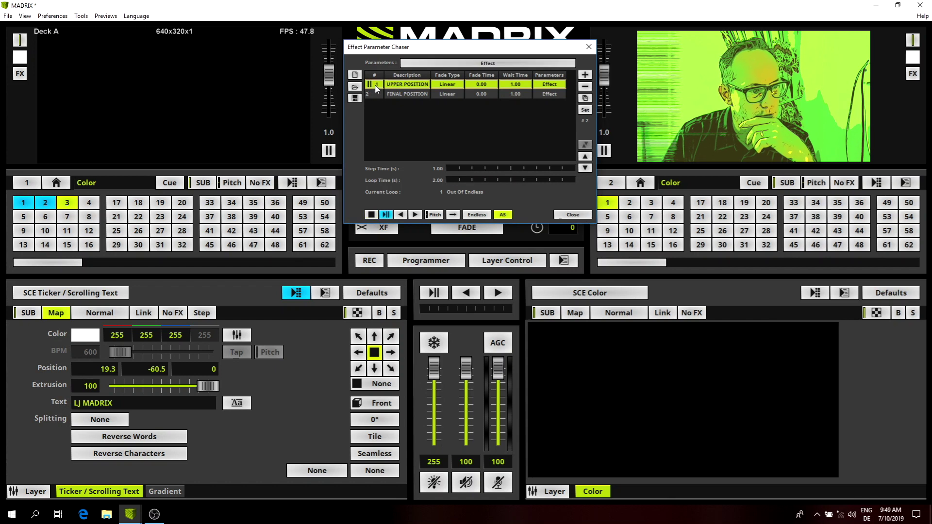
click(387, 214)
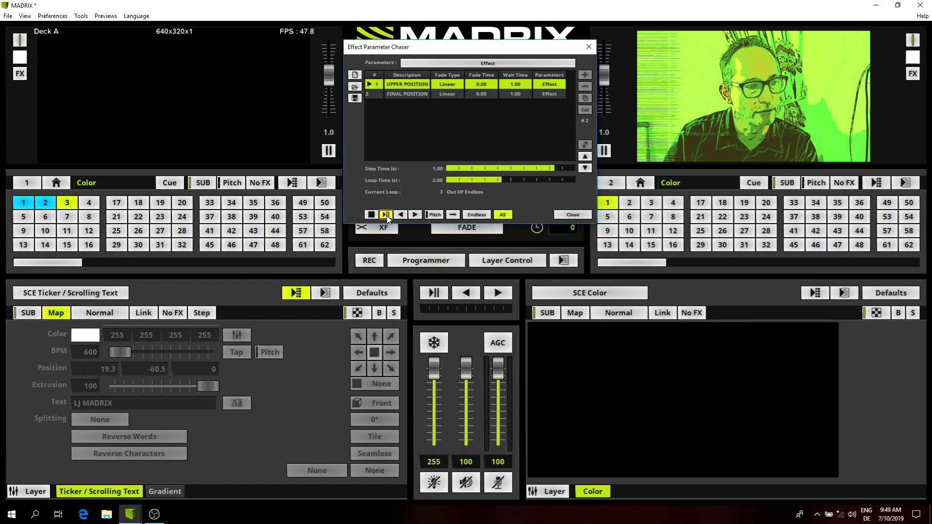
click(387, 214)
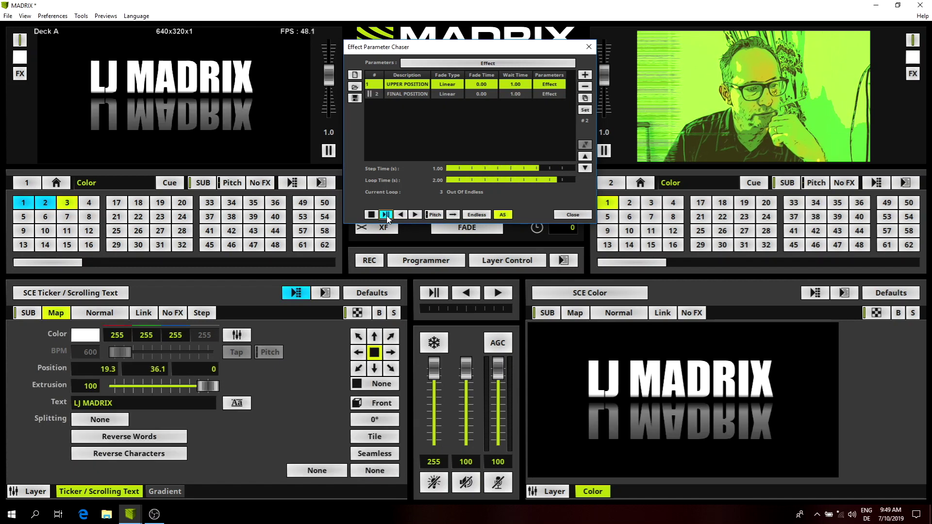
Give FINAL POSITION a 0.24 s fade time, then play the chaser to test it and stop it.
double_click(479, 93)
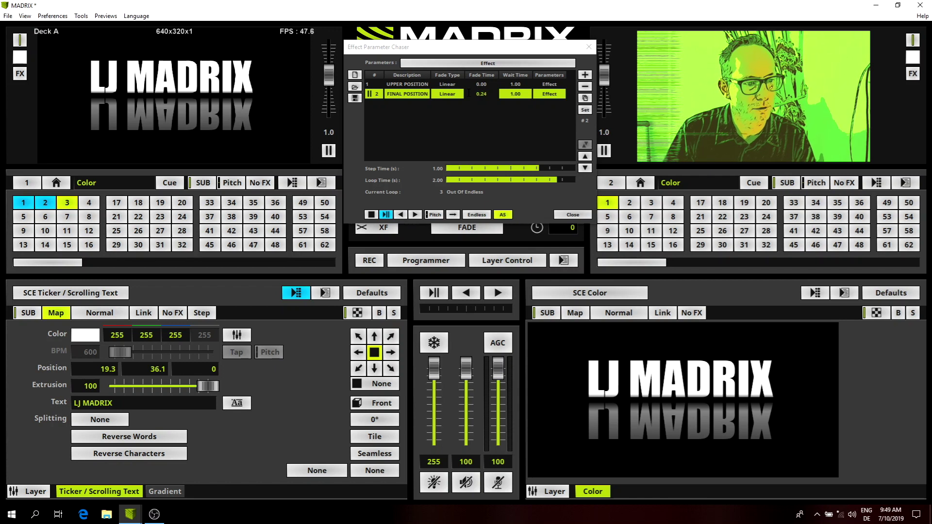
key(Return)
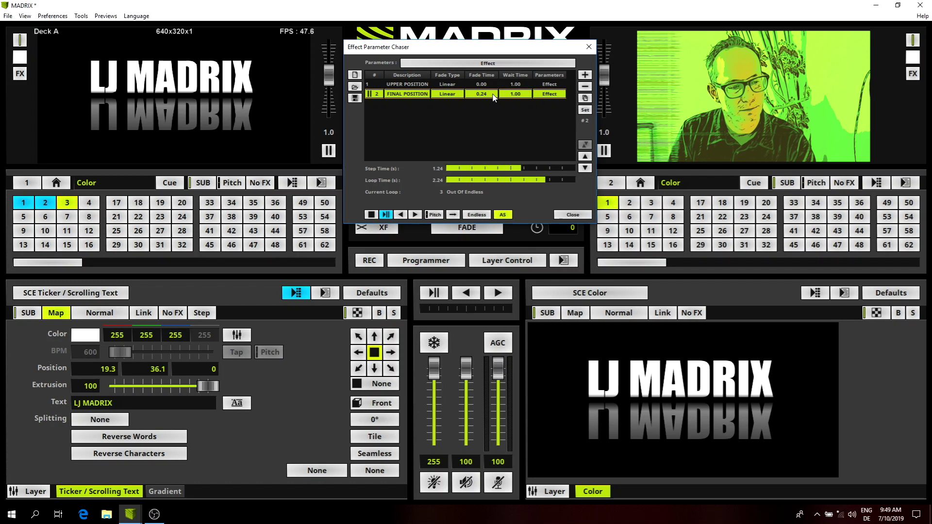
click(386, 215)
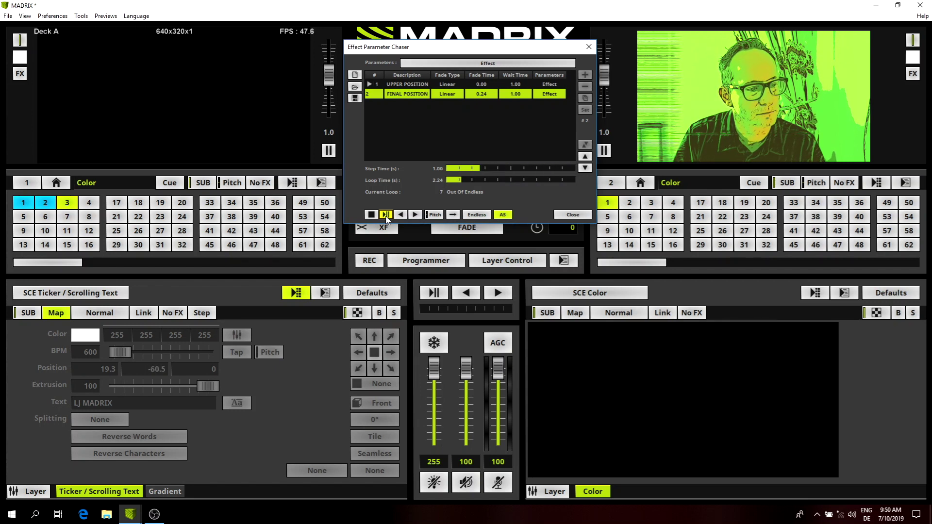
click(371, 215)
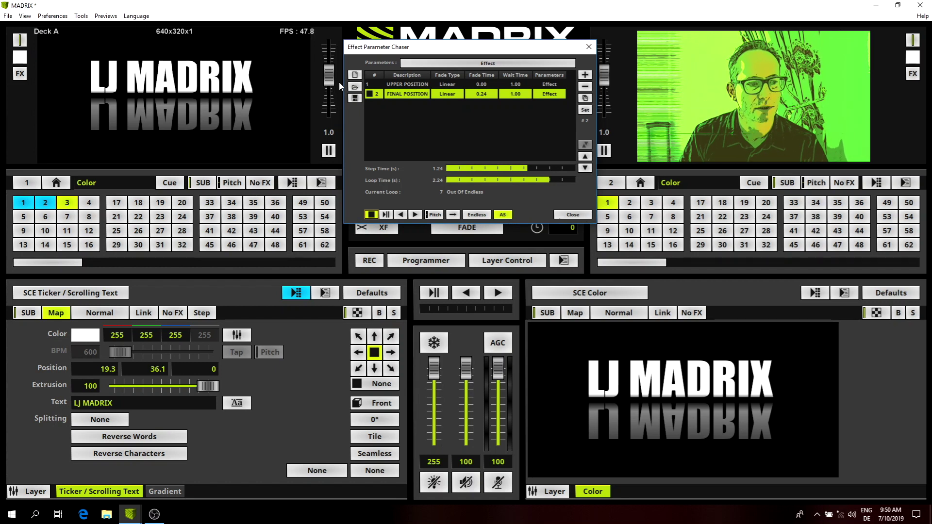
Change the text's Position Y value from 36.1 to 20.
double_click(146, 369)
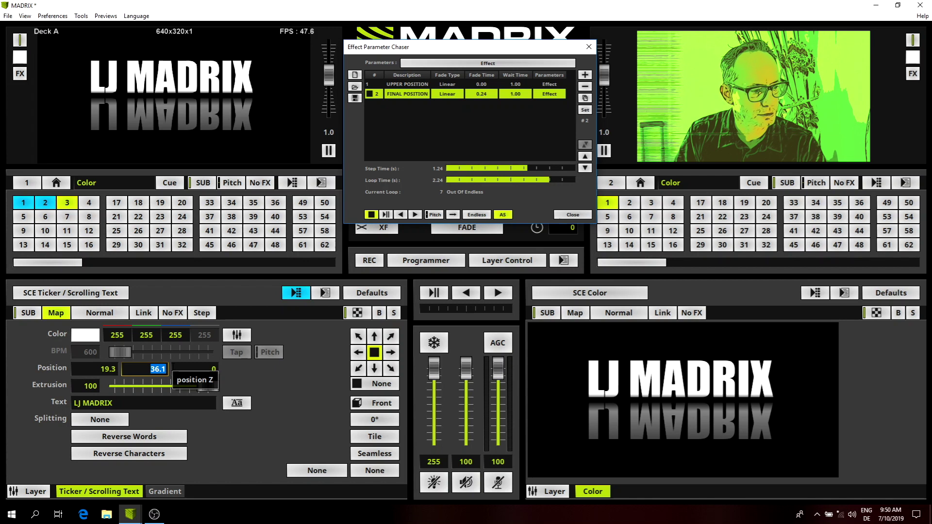
text(0)
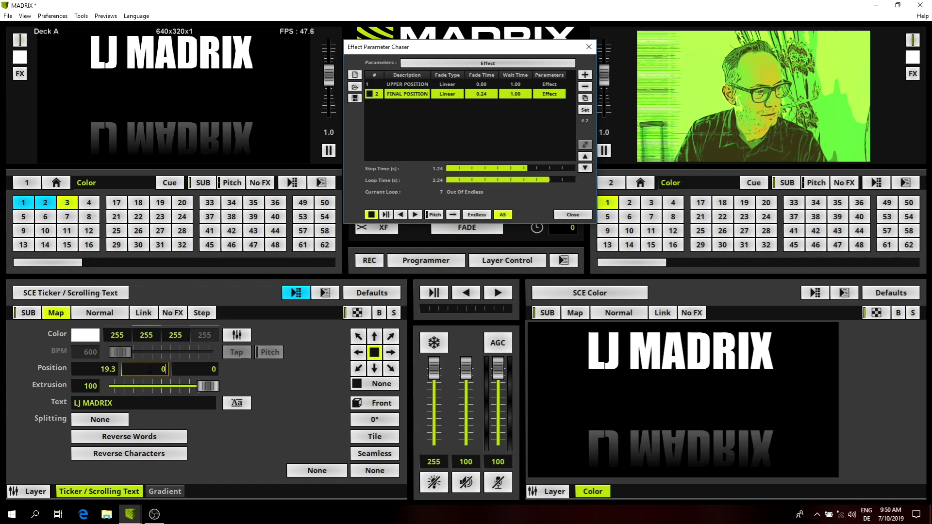
text(.7)
key(Return)
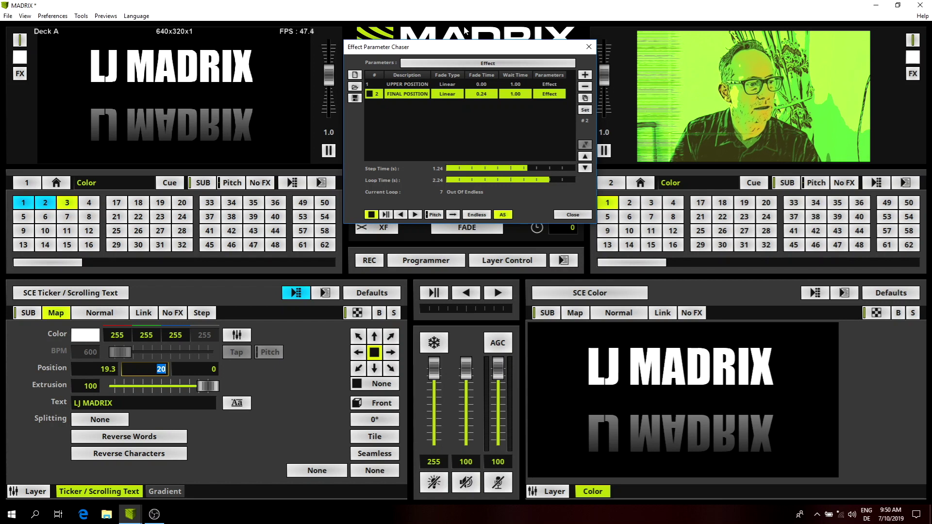
Add a third chaser step named 'MIDDLE JUMP'.
click(586, 76)
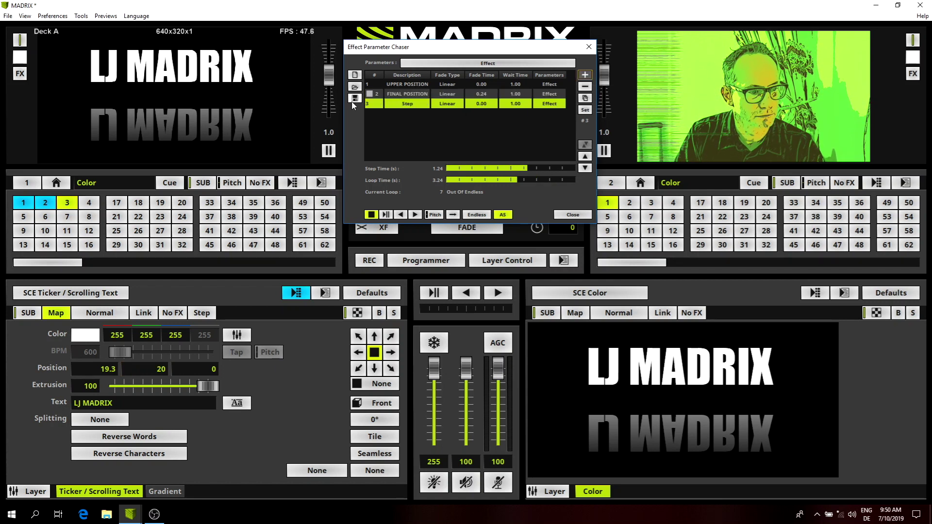
double_click(405, 105)
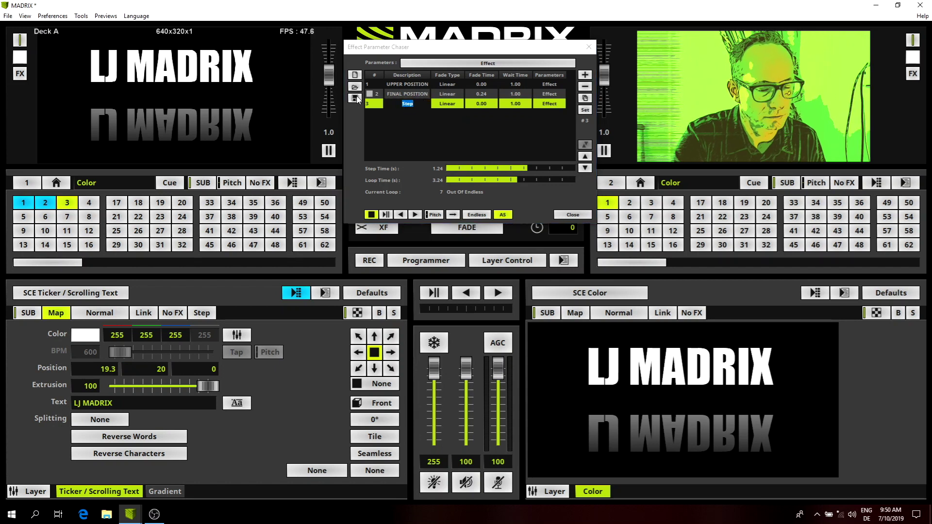
text(MI)
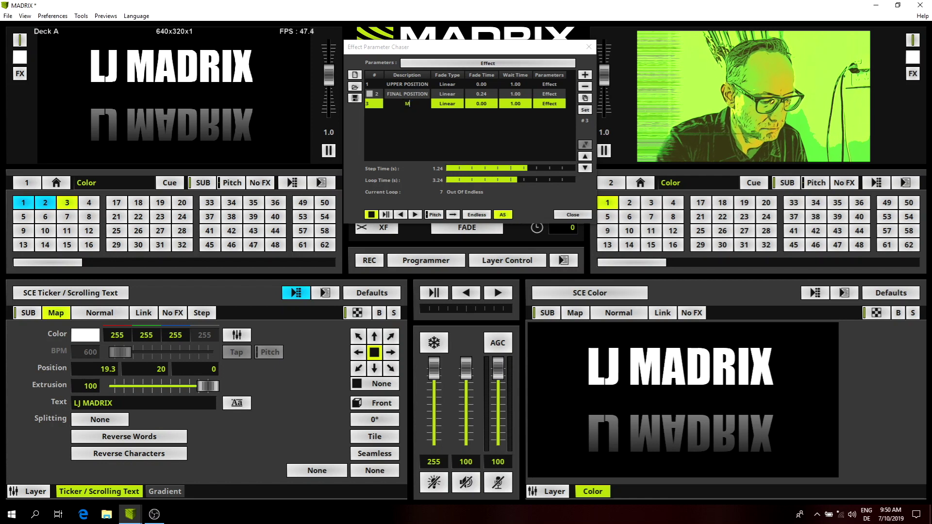
text(DDLE)
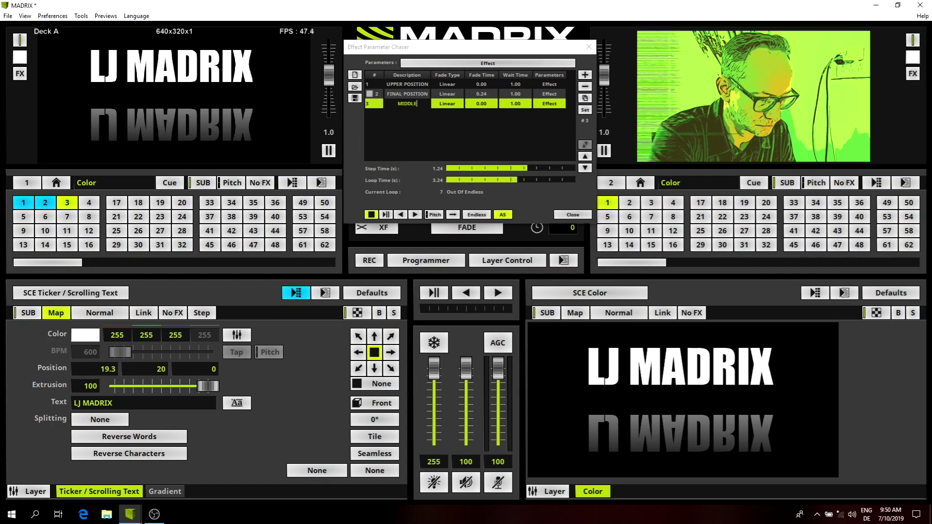
text( JUMO)
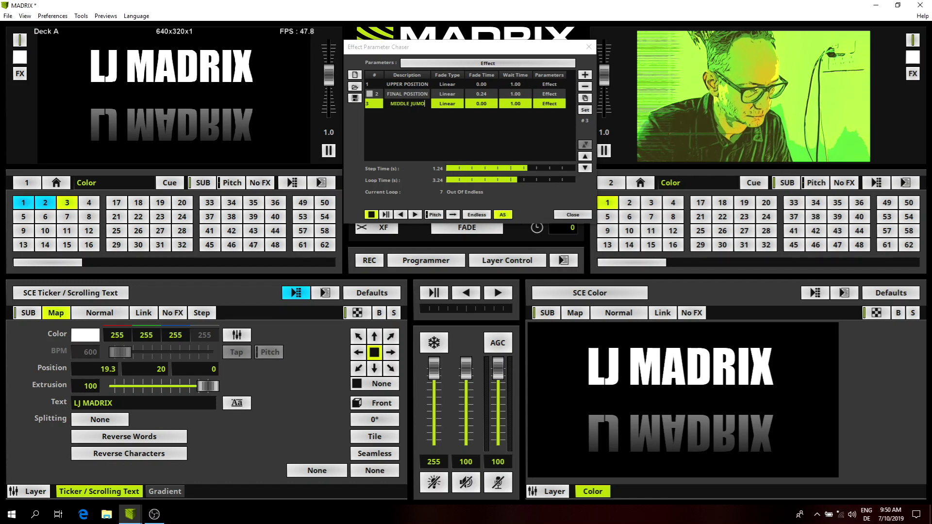
key(BackSpace)
text(P)
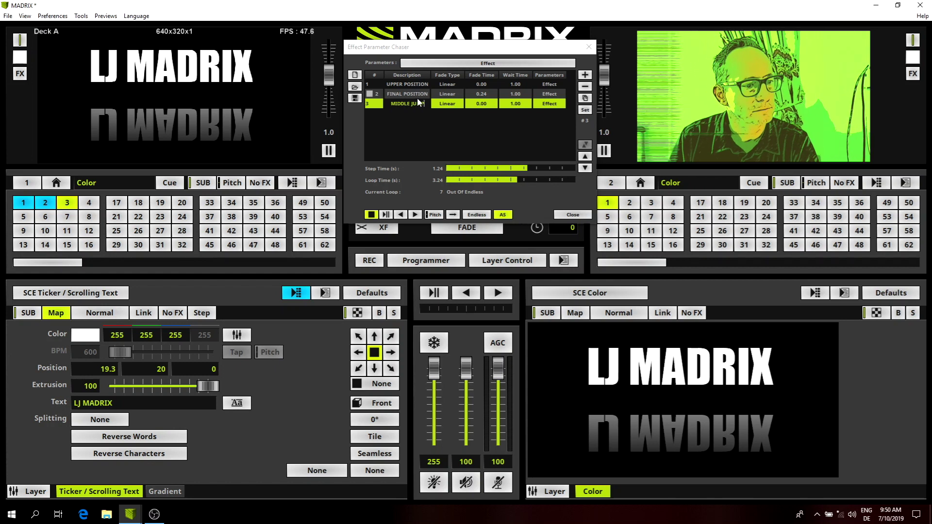
click(487, 107)
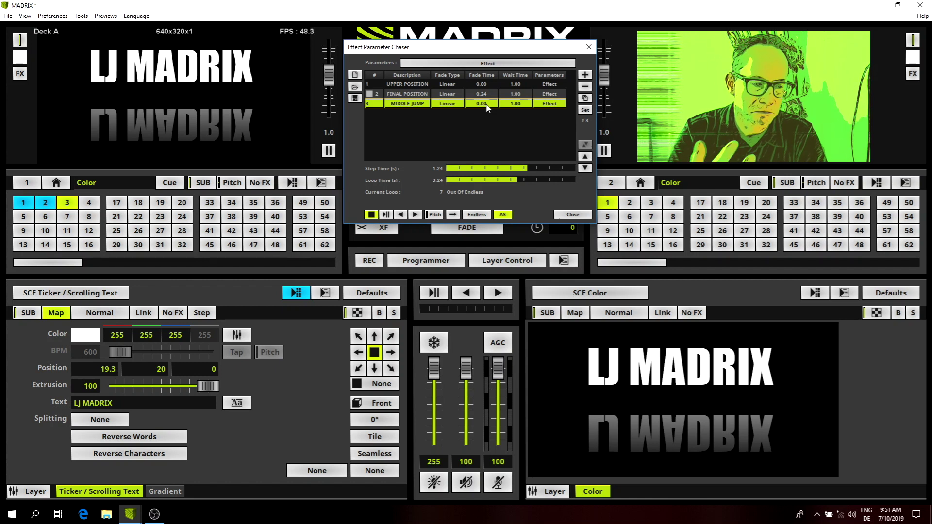
Set MIDDLE JUMP's fade time to 0.12 s and play the chaser from step 1.
double_click(487, 106)
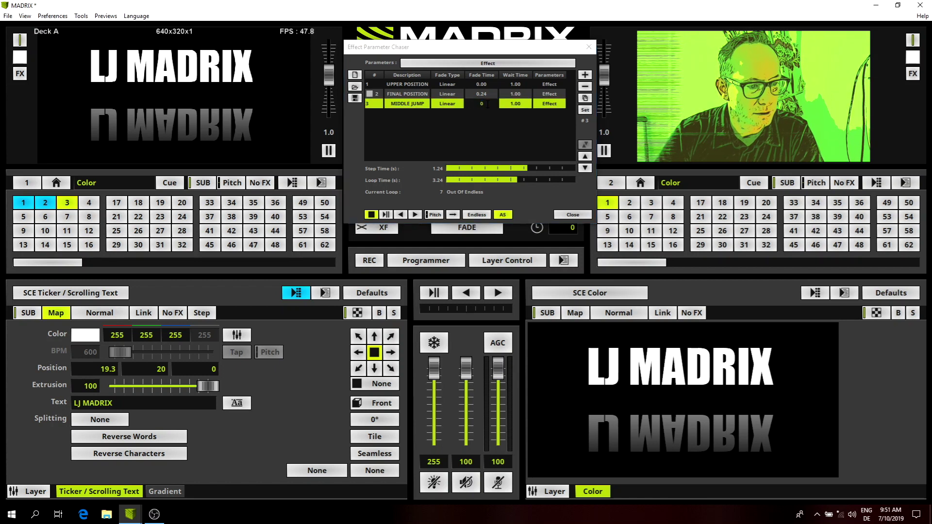
text(0)
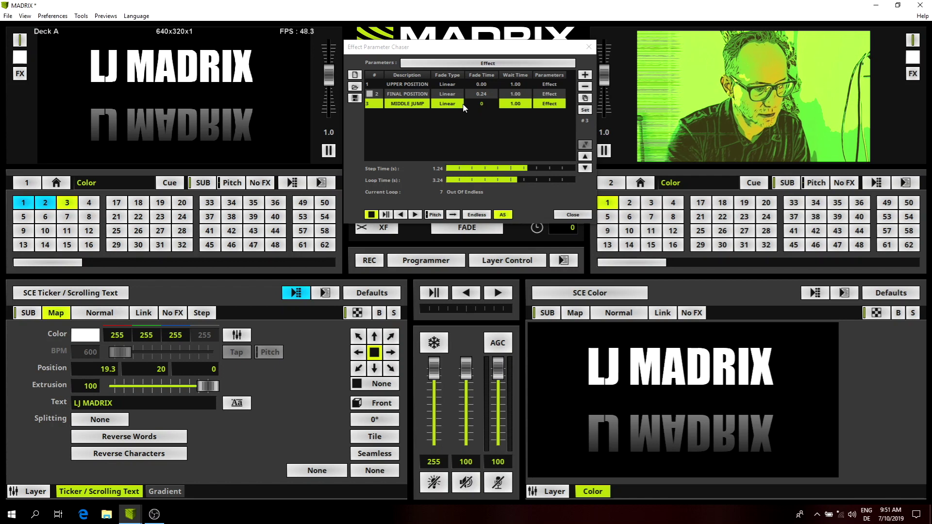
text(.12)
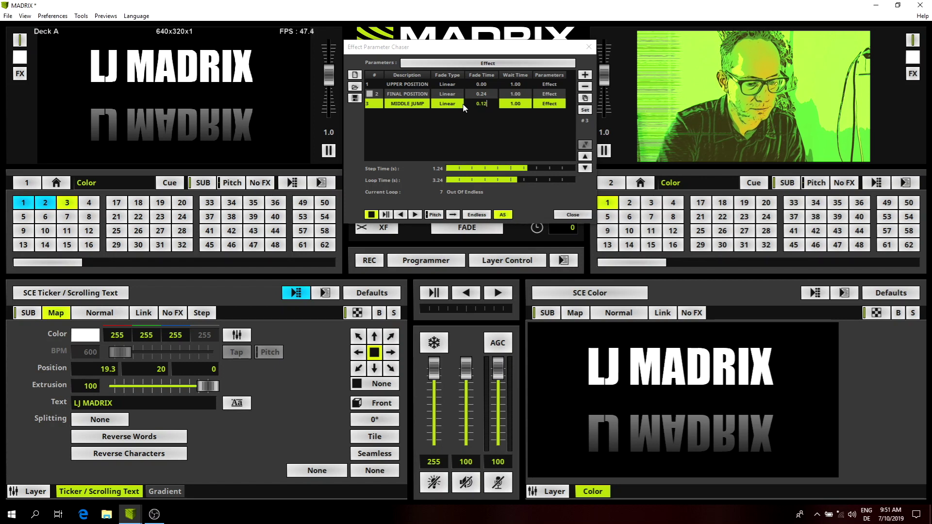
key(Return)
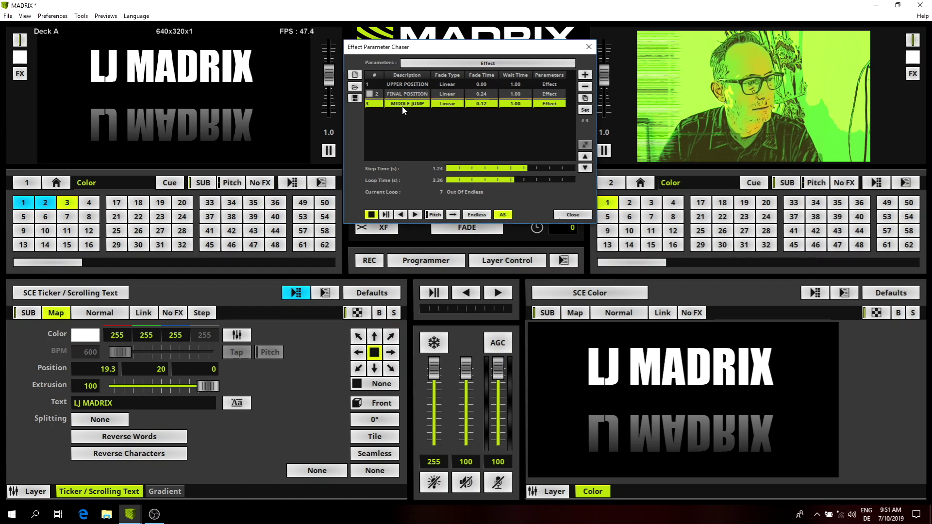
click(373, 86)
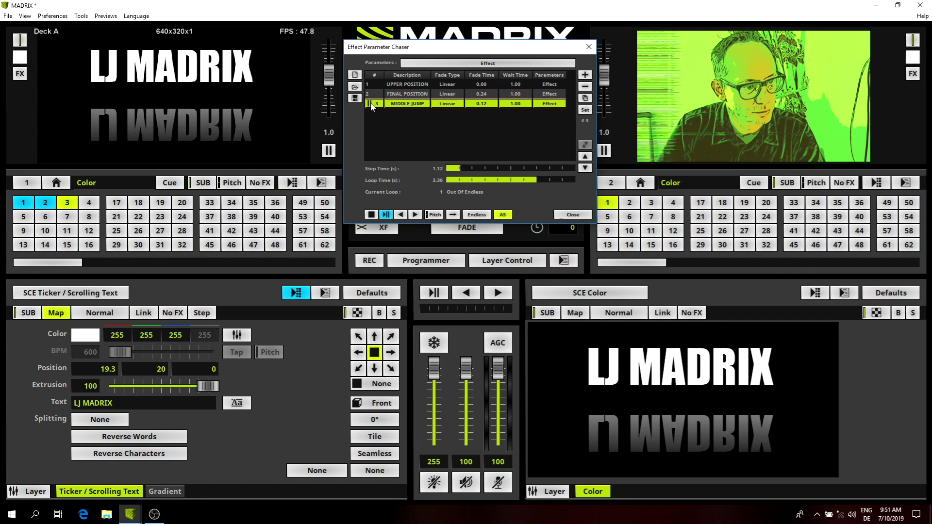
Duplicate FINAL POSITION, move the copy below MIDDLE JUMP as step 4, and give it a 0.12 s fade.
click(406, 96)
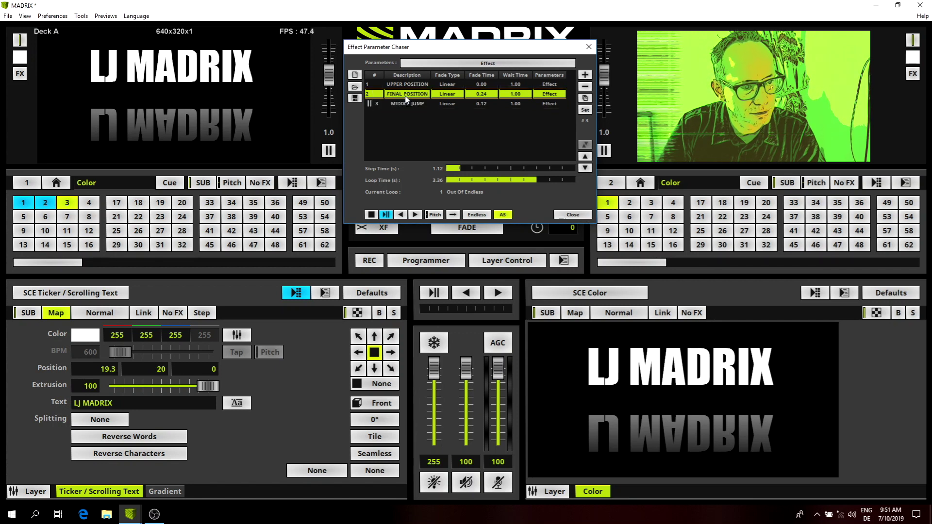
click(585, 98)
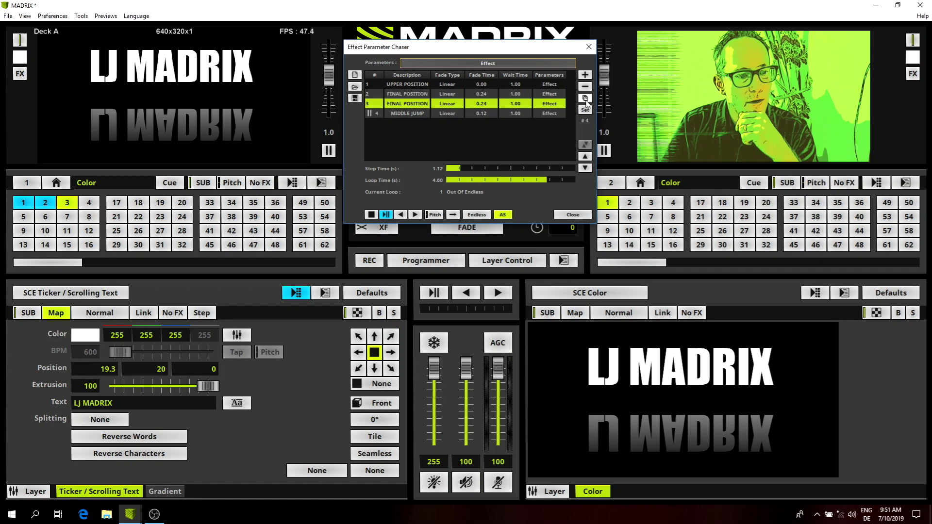
click(585, 167)
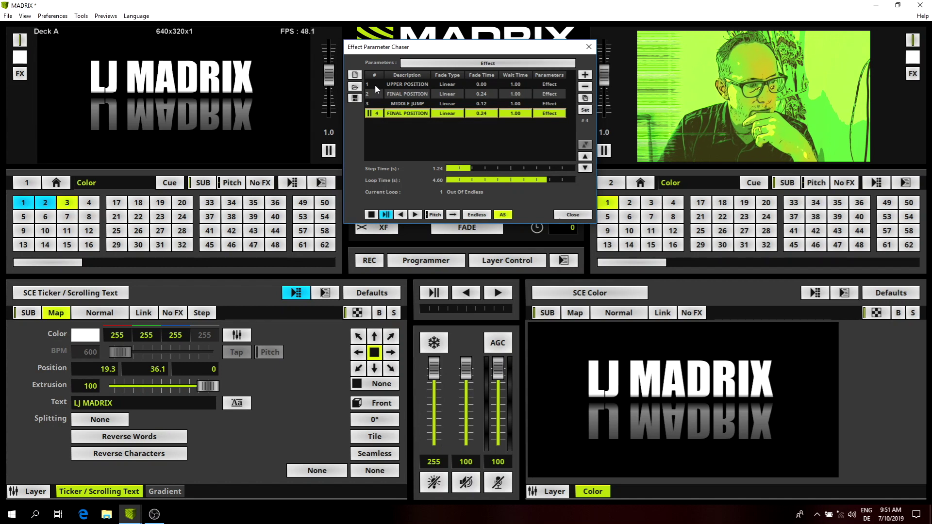
double_click(478, 114)
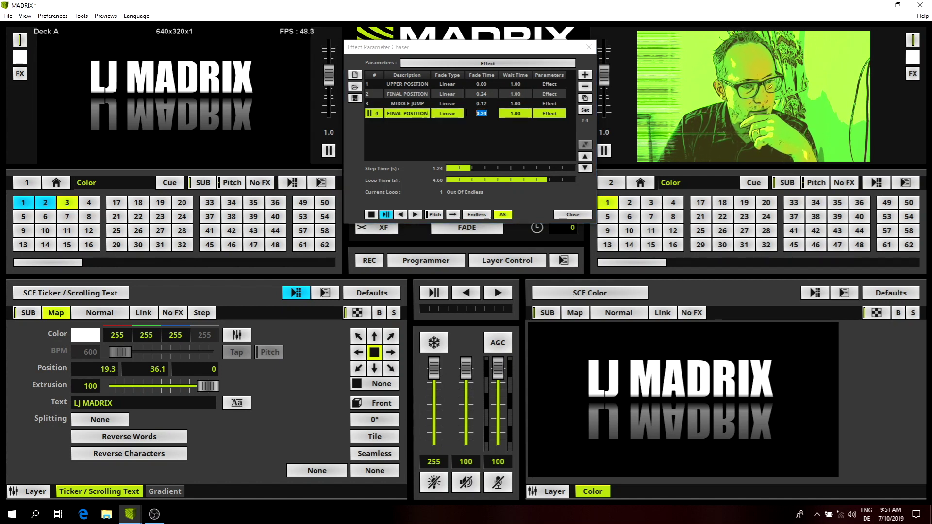
text(0.)
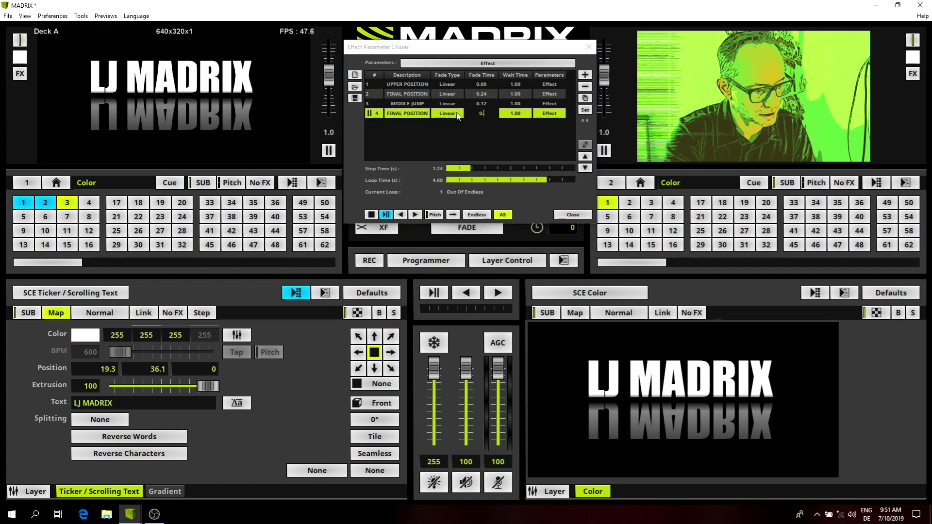
text(12)
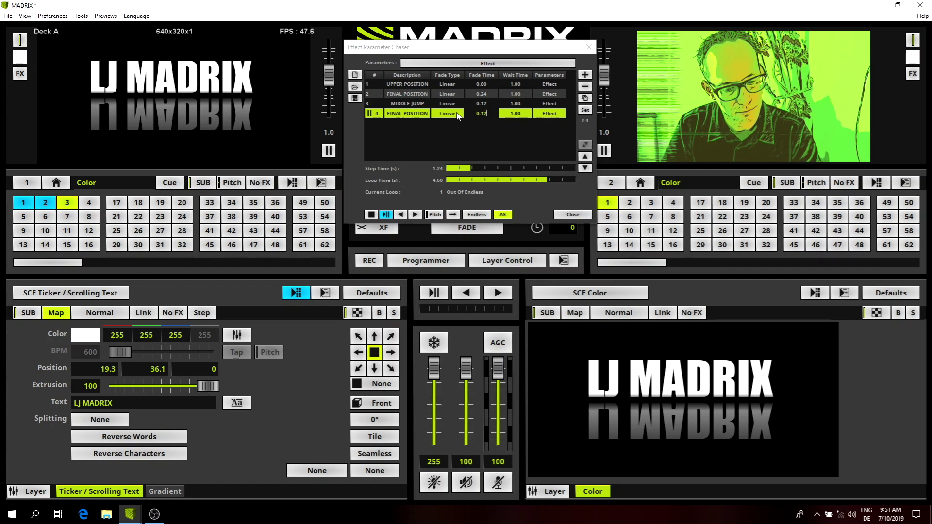
key(Return)
Preview each of the four steps: UPPER POSITION, FINAL POSITION, MIDDLE JUMP, FINAL POSITION.
click(376, 84)
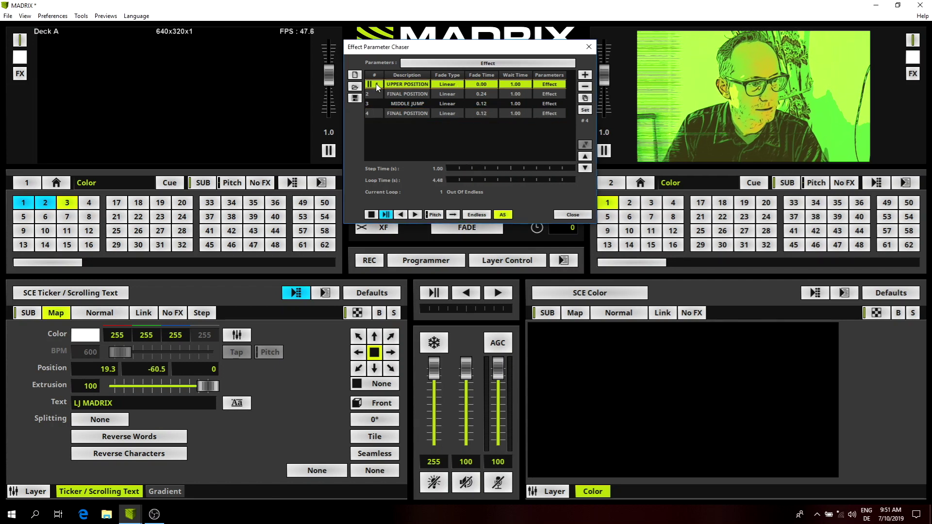
click(374, 94)
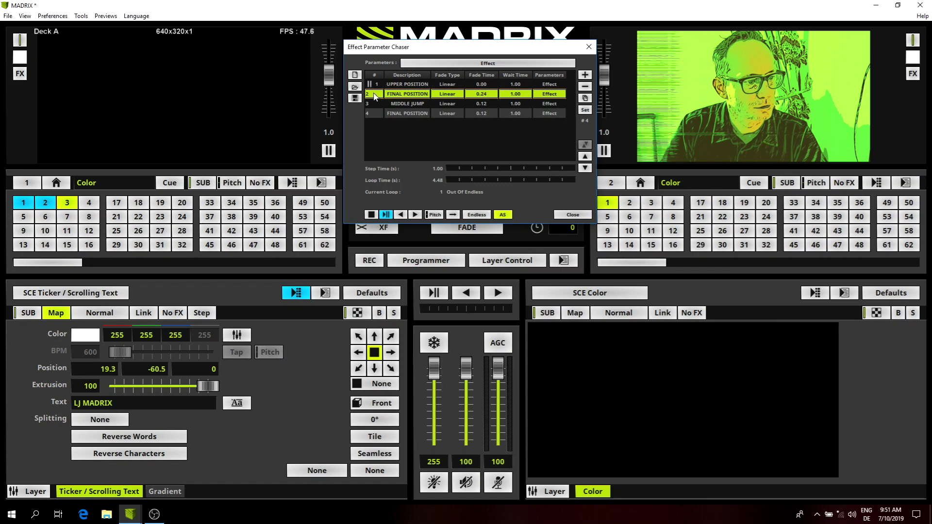
click(375, 103)
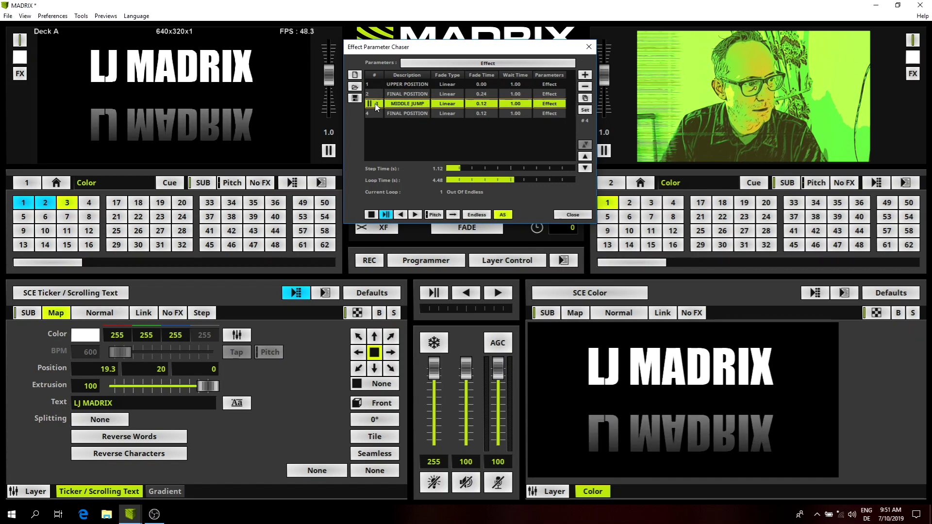
click(374, 114)
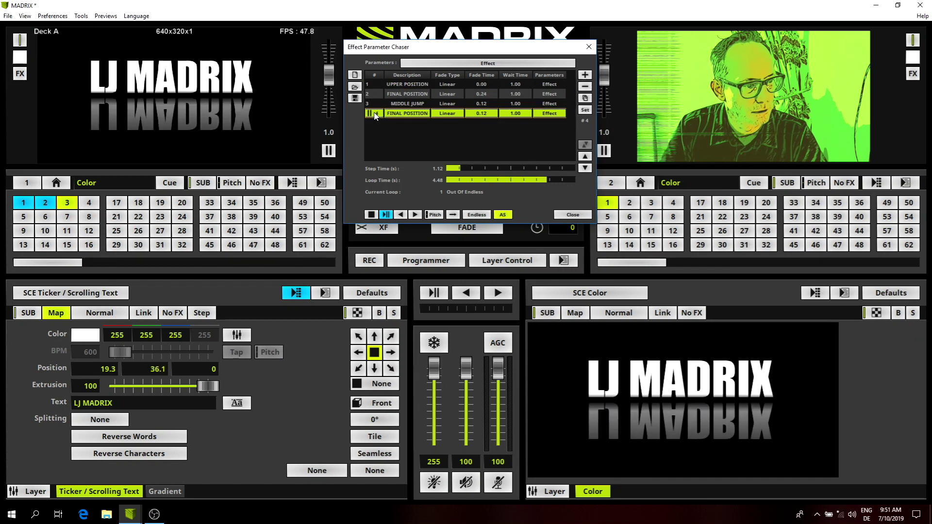